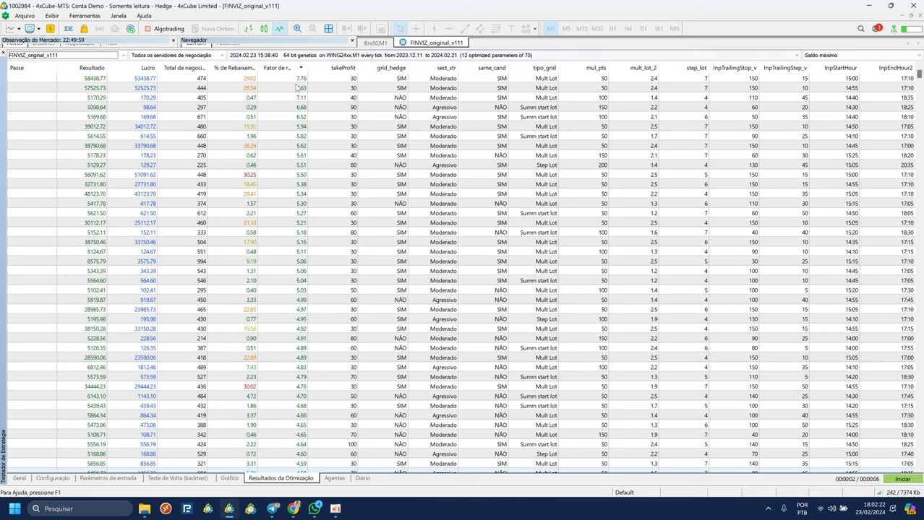
Enlarge the Strategy Tester panel upward so the optimization results cover the chart area.
{"action": "right_click", "coordinate": [378, 40]}
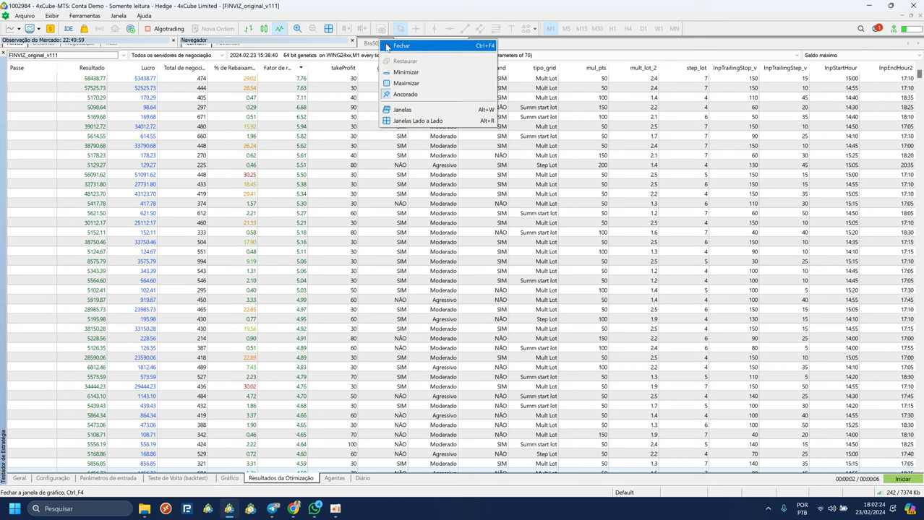
{"action": "key", "text": "Escape"}
{"action": "right_click", "coordinate": [379, 46]}
{"action": "left_click", "coordinate": [347, 96]}
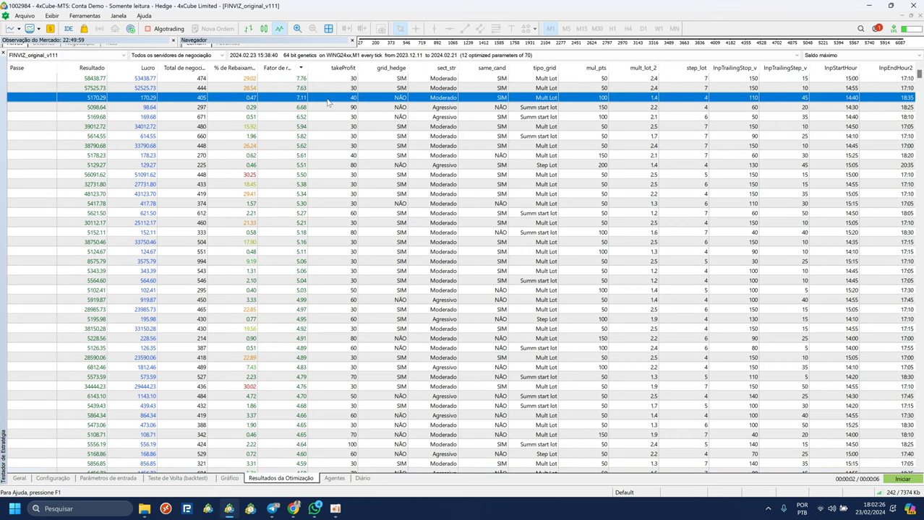
{"action": "left_click_drag", "start_coordinate": [332, 48], "coordinate": [333, 39]}
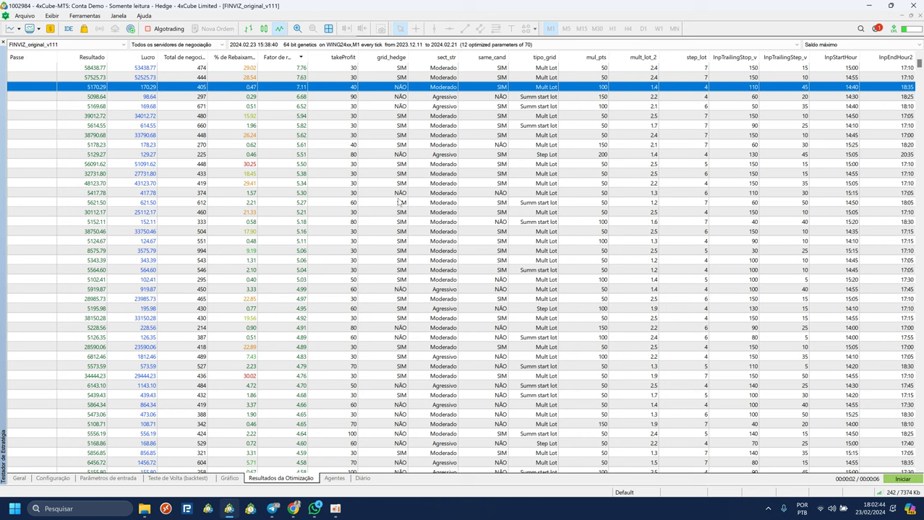
Examine the optimization results ranked by profit factor, comparing profit, drawdown and settings of the first five passes.
{"action": "scroll", "coordinate": [294, 255], "scroll_direction": "down", "scroll_amount": 3}
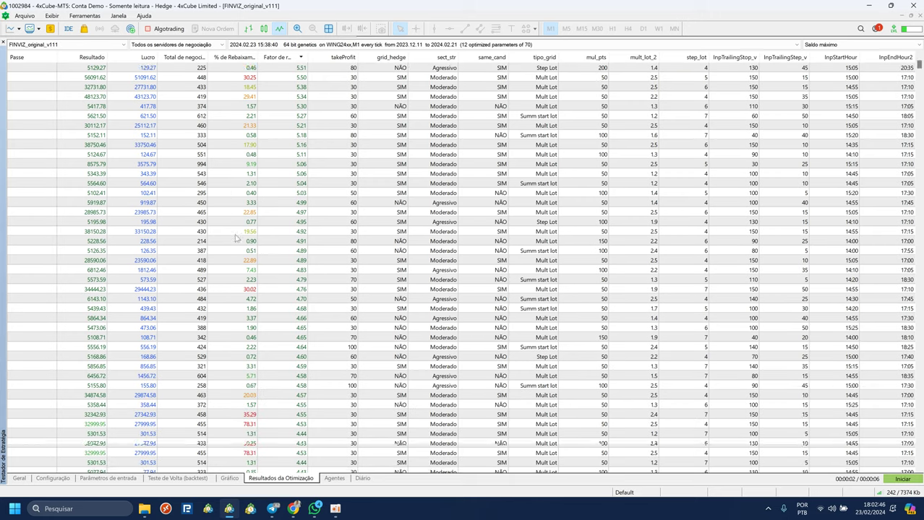
{"action": "scroll", "coordinate": [241, 254], "scroll_direction": "up", "scroll_amount": 3}
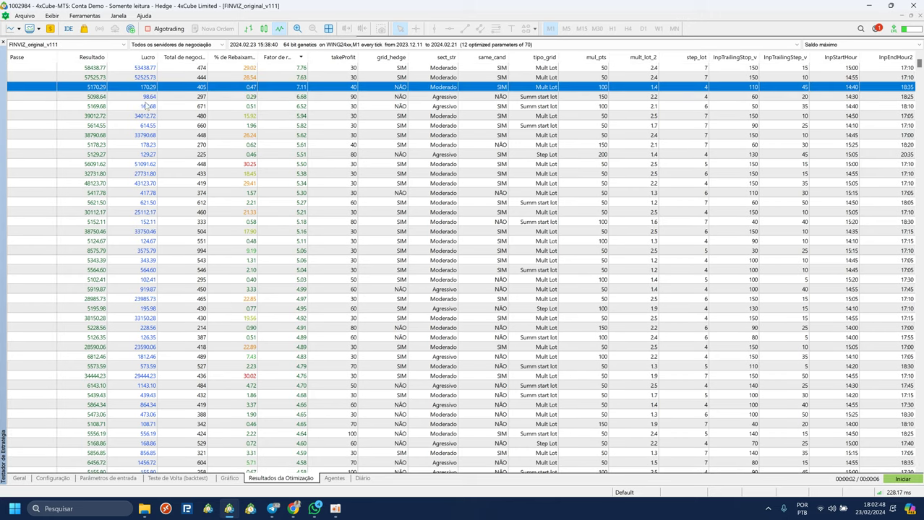
{"action": "left_click", "coordinate": [148, 71]}
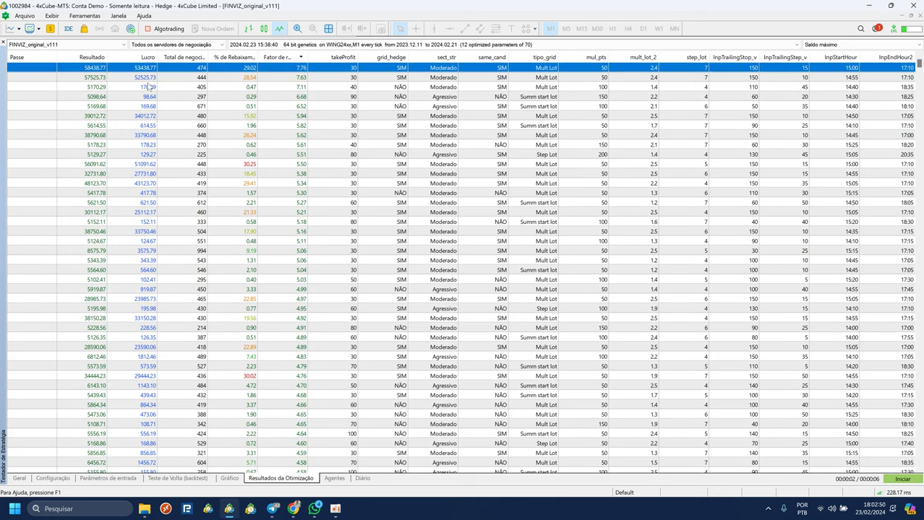
{"action": "left_click", "coordinate": [147, 79]}
{"action": "left_click", "coordinate": [151, 90]}
{"action": "left_click", "coordinate": [154, 99]}
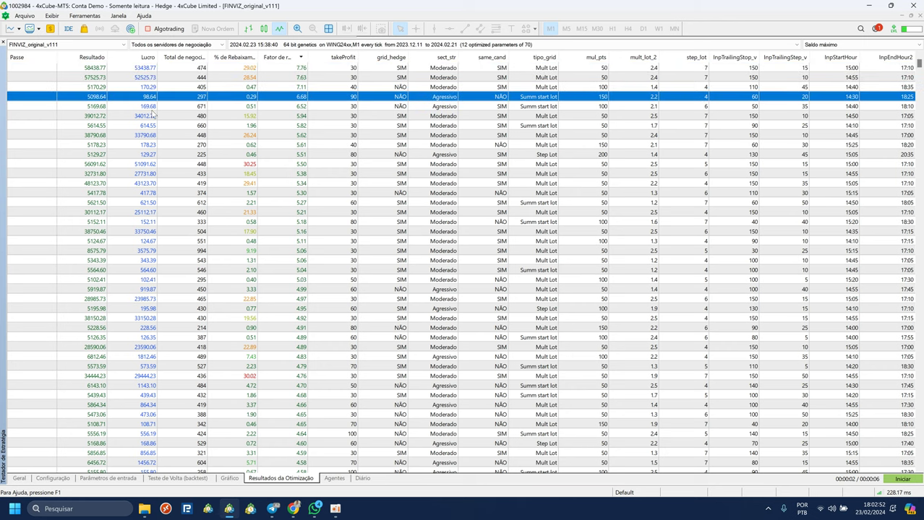
{"action": "left_click", "coordinate": [151, 109]}
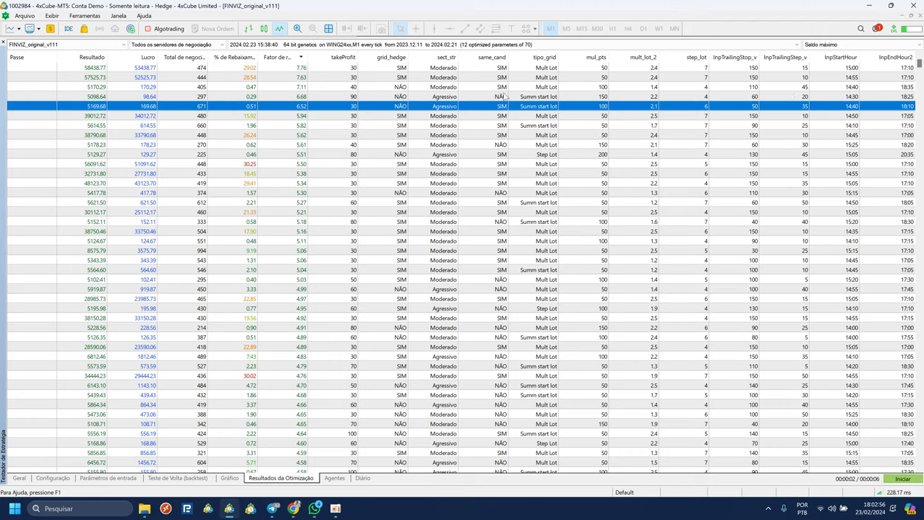
{"action": "scroll", "coordinate": [506, 98], "scroll_direction": "down", "scroll_amount": 1}
{"action": "scroll", "coordinate": [518, 208], "scroll_direction": "down", "scroll_amount": 5}
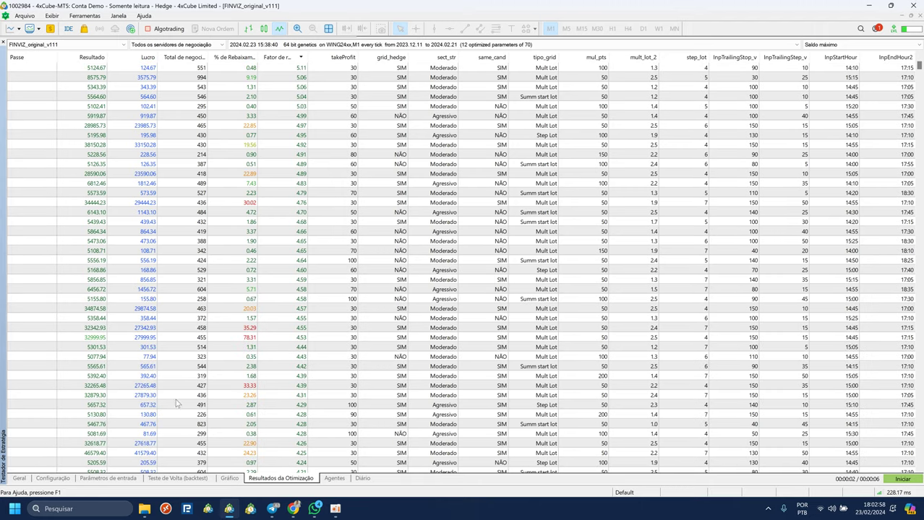
Review the expert advisor's input parameters, checking the setup name and the strategy setting.
{"action": "left_click", "coordinate": [110, 479]}
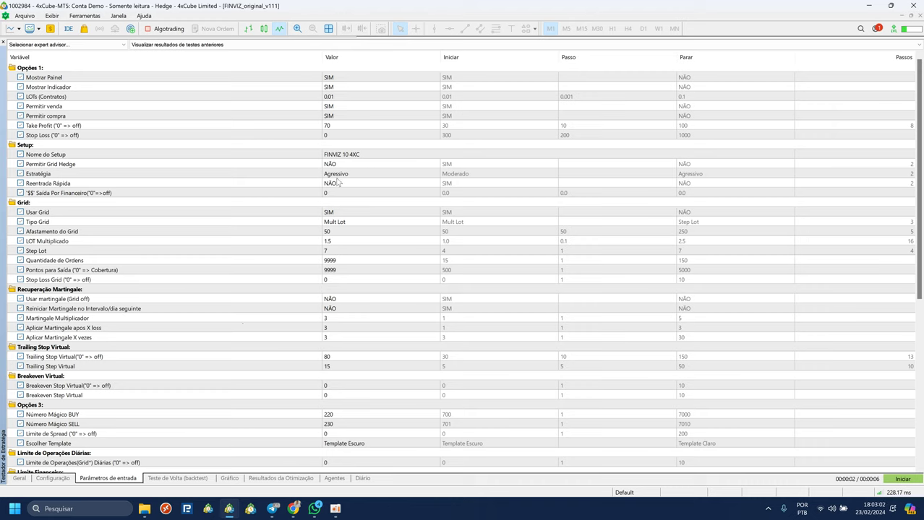
{"action": "left_click", "coordinate": [349, 156]}
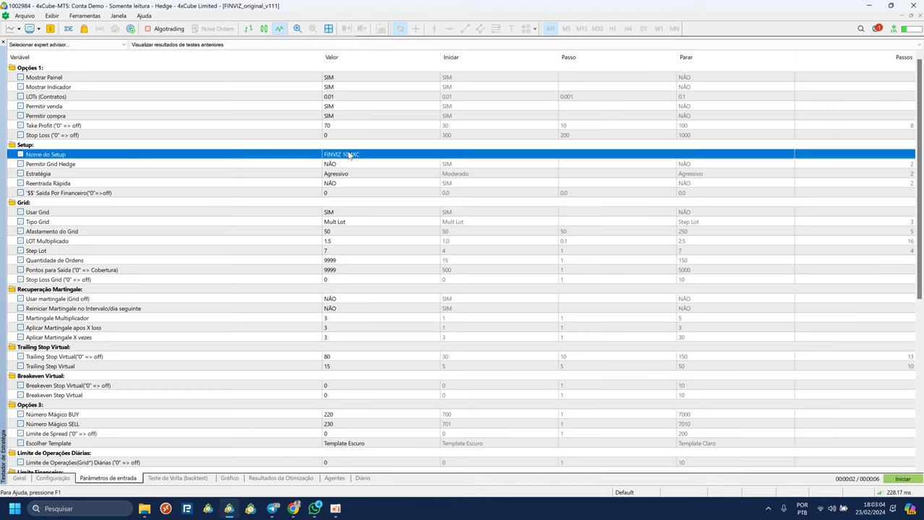
{"action": "left_click", "coordinate": [347, 154]}
{"action": "left_click", "coordinate": [346, 155]}
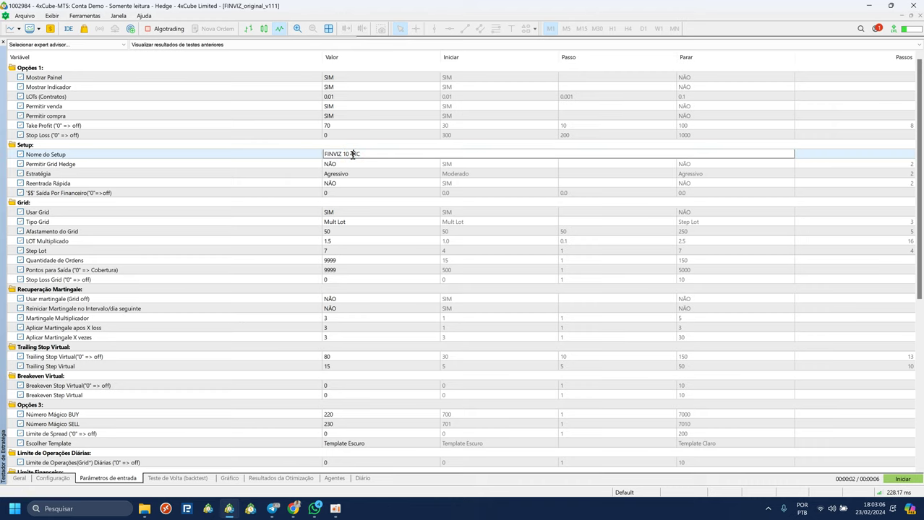
{"action": "left_click_drag", "start_coordinate": [371, 154], "coordinate": [290, 146]}
{"action": "left_click", "coordinate": [305, 176]}
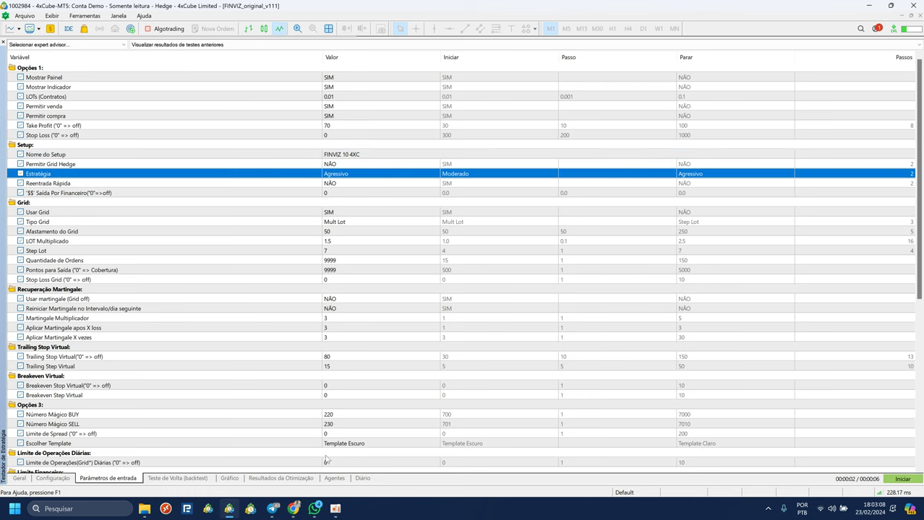
Return to the optimization results and look through the lower-ranked passes before going back to the best ones.
{"action": "left_click", "coordinate": [286, 477]}
{"action": "scroll", "coordinate": [264, 168], "scroll_direction": "up", "scroll_amount": 1}
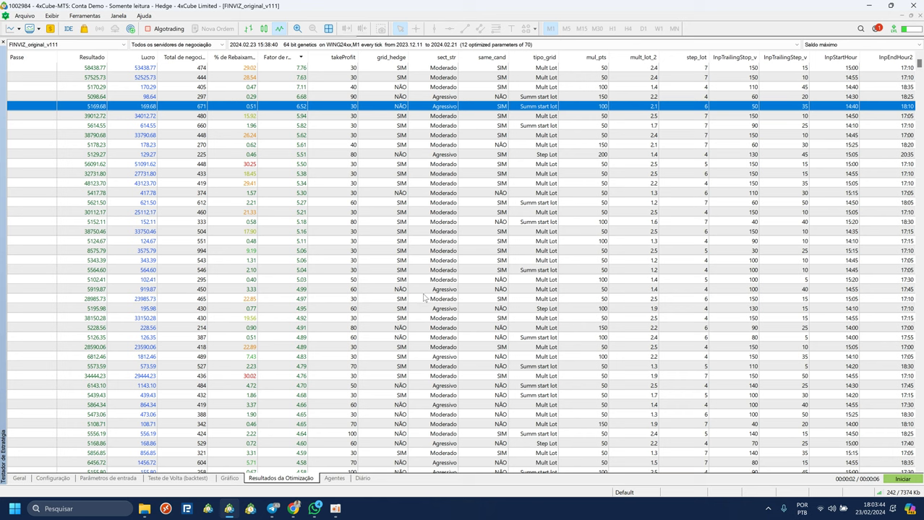
{"action": "scroll", "coordinate": [278, 267], "scroll_direction": "down", "scroll_amount": 8}
{"action": "scroll", "coordinate": [287, 291], "scroll_direction": "down", "scroll_amount": 10}
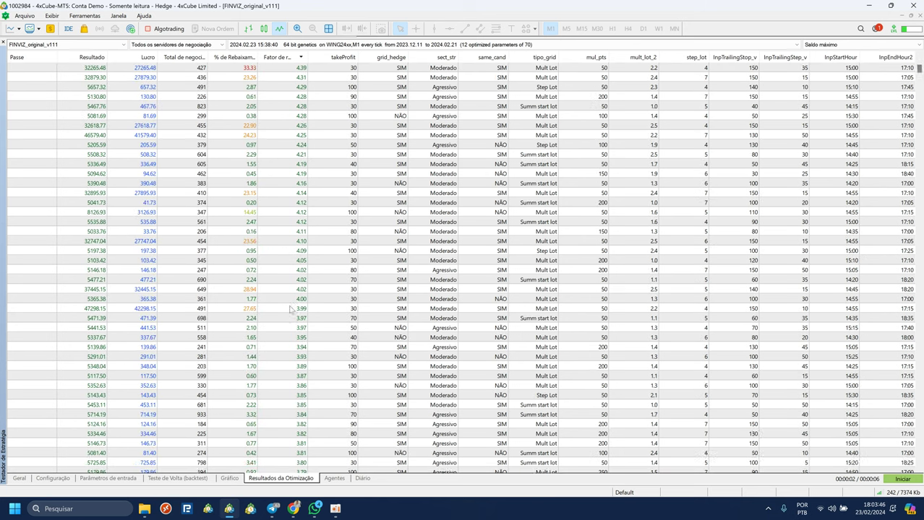
{"action": "scroll", "coordinate": [284, 299], "scroll_direction": "up", "scroll_amount": 18}
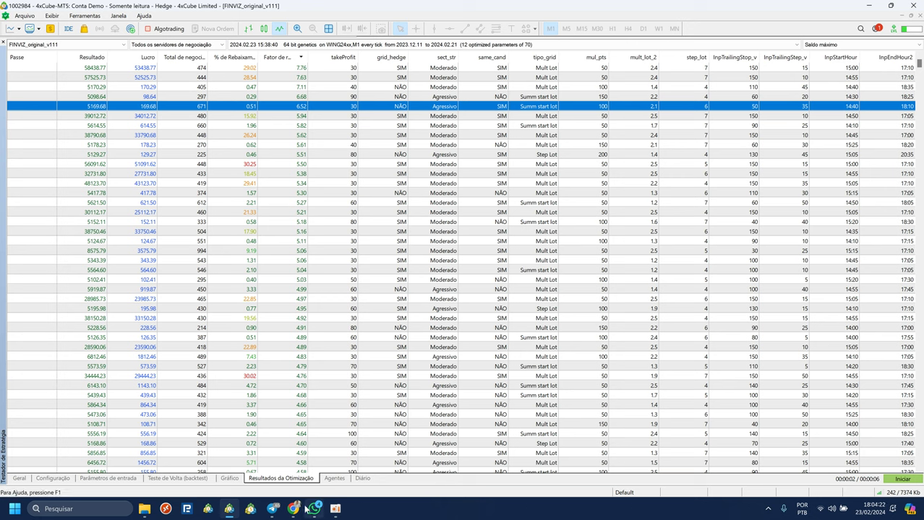
Switch to the 4XC account opening page in Chrome, choose Conta individual as the account type and view the title options.
{"action": "mouse_move", "coordinate": [299, 513]}
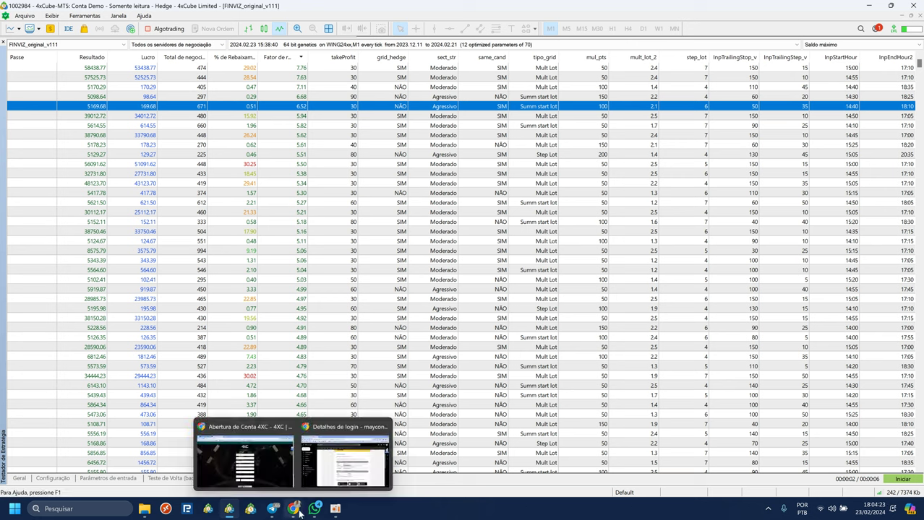
{"action": "left_click", "coordinate": [244, 459]}
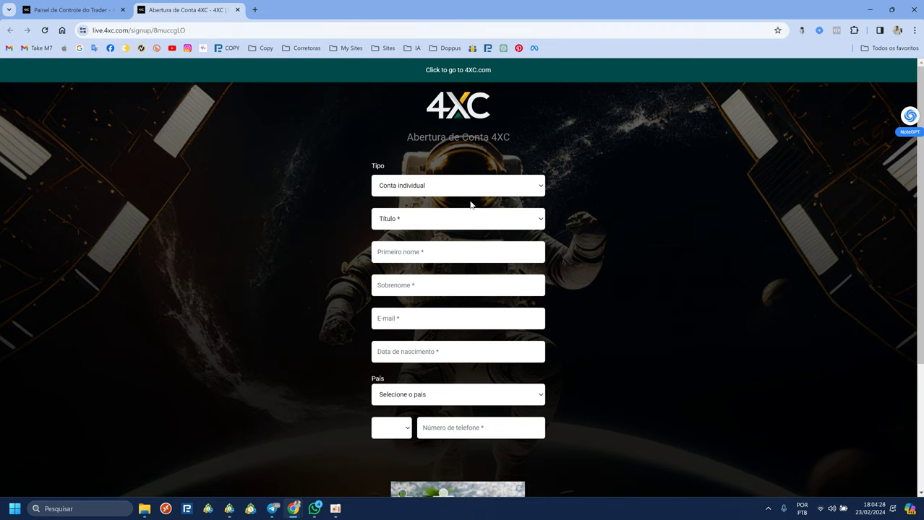
{"action": "left_click", "coordinate": [415, 192]}
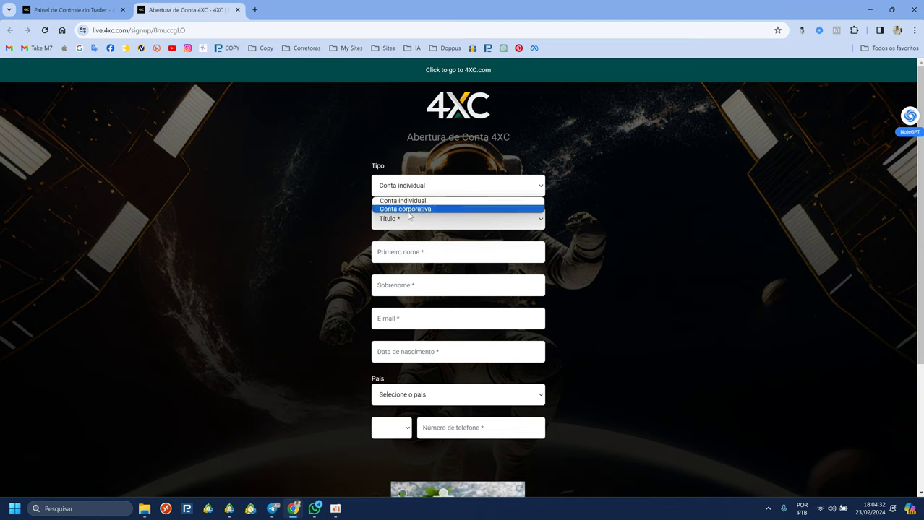
{"action": "left_click", "coordinate": [414, 202]}
{"action": "left_click", "coordinate": [398, 218]}
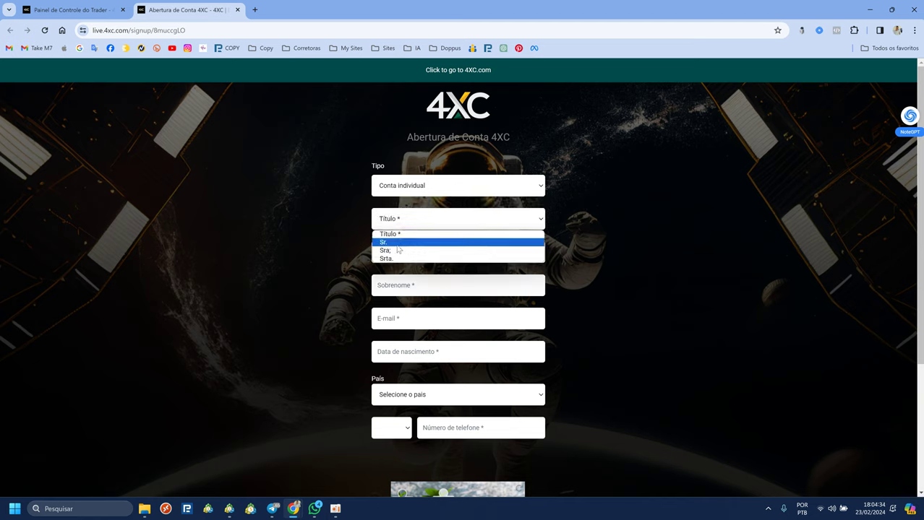
{"action": "left_click", "coordinate": [401, 272]}
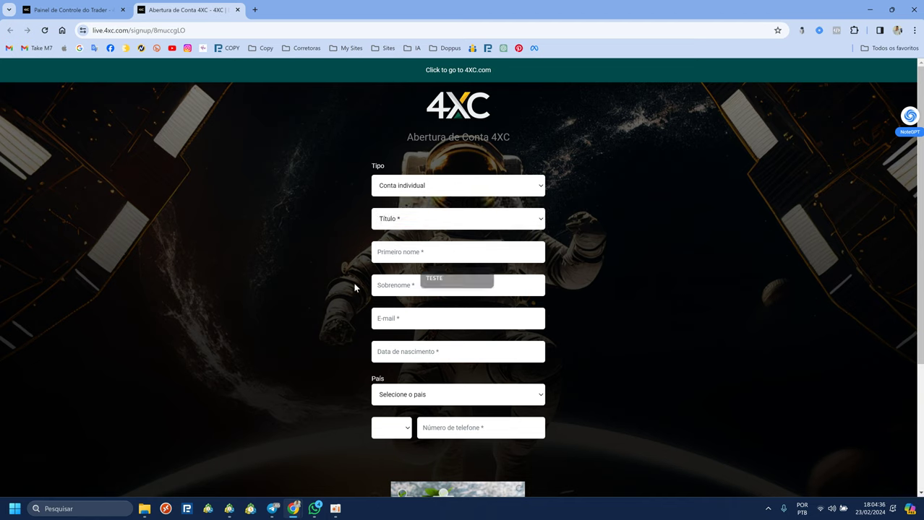
Fill in the date of birth on the account opening form using the calendar.
{"action": "scroll", "coordinate": [362, 309], "scroll_direction": "down", "scroll_amount": 1}
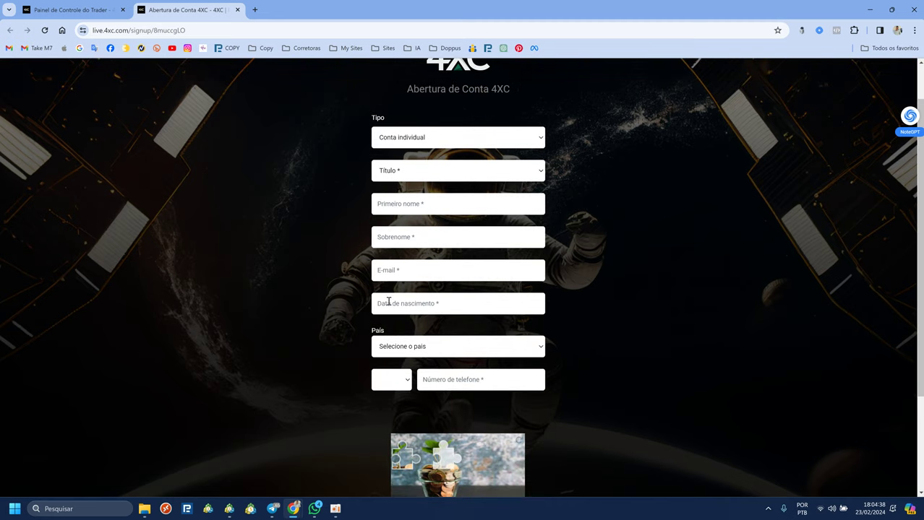
{"action": "scroll", "coordinate": [372, 325], "scroll_direction": "down", "scroll_amount": 1}
{"action": "left_click", "coordinate": [402, 256]}
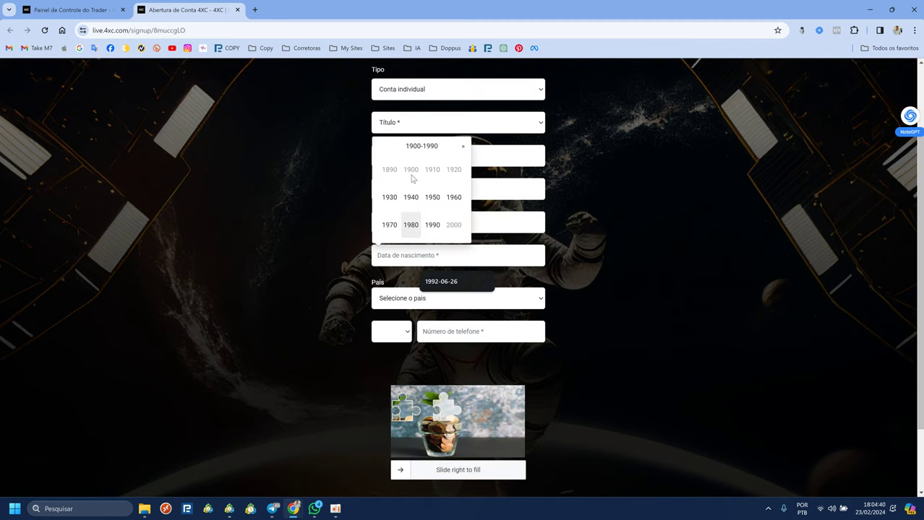
{"action": "left_click", "coordinate": [428, 226]}
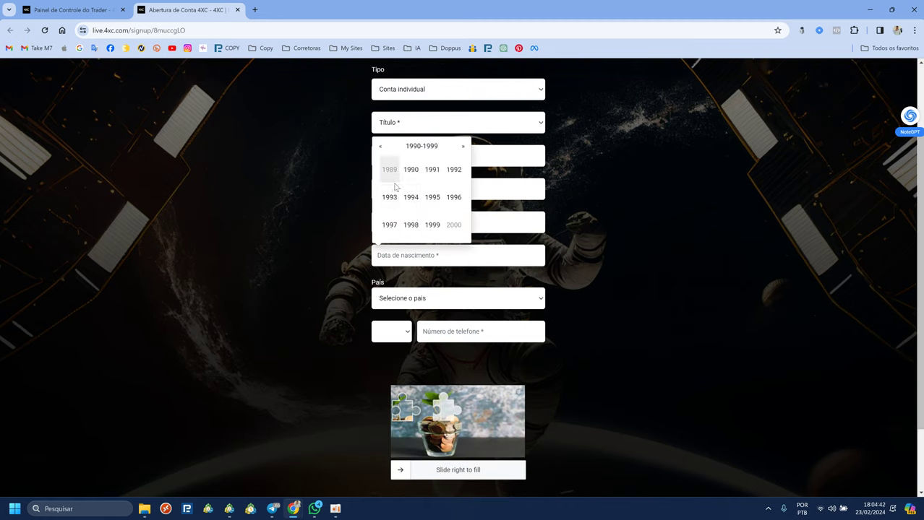
{"action": "left_click", "coordinate": [452, 174]}
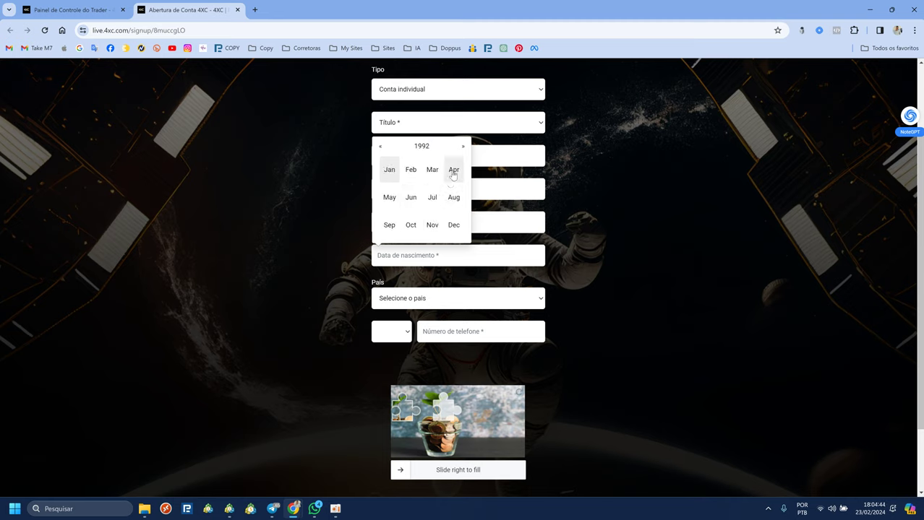
{"action": "left_click", "coordinate": [388, 199]}
{"action": "left_click", "coordinate": [454, 188]}
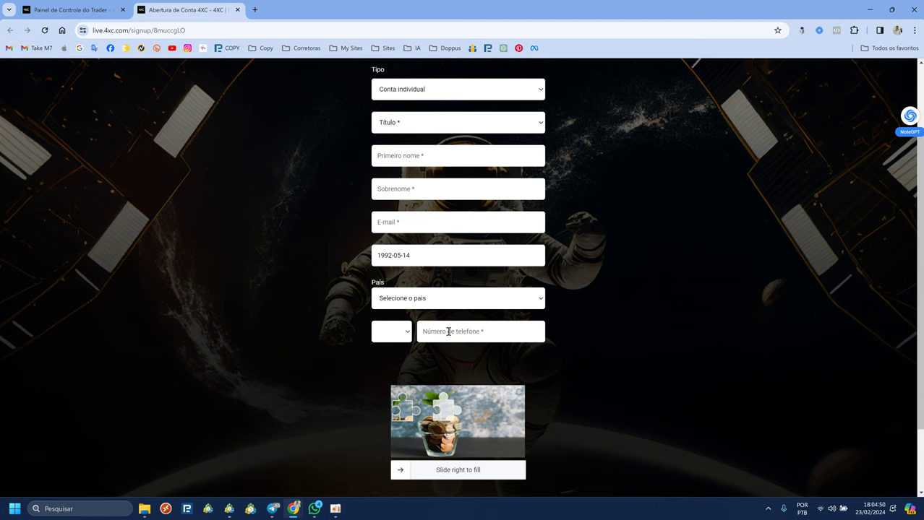
Solve the sliding puzzle verification below the phone number on the account opening form.
{"action": "scroll", "coordinate": [456, 381], "scroll_direction": "down", "scroll_amount": 2}
{"action": "left_click_drag", "start_coordinate": [400, 383], "coordinate": [451, 384]}
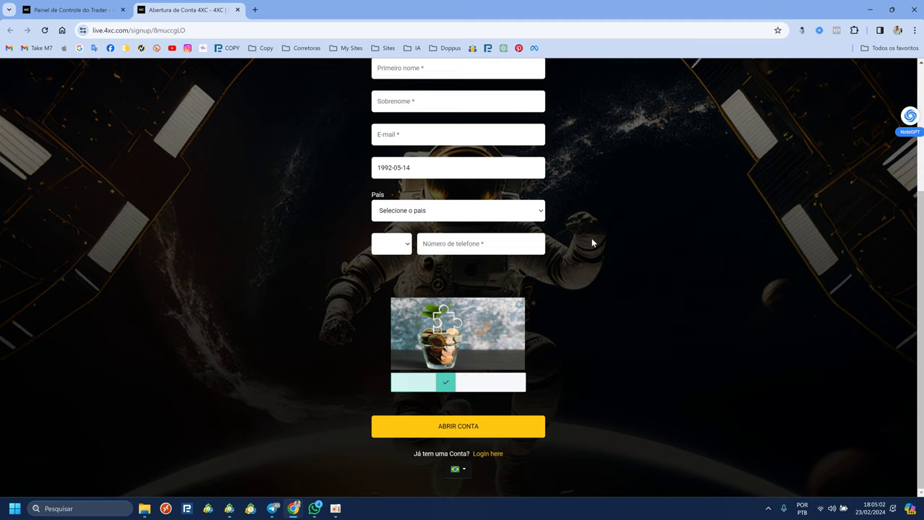
{"action": "scroll", "coordinate": [593, 268], "scroll_direction": "up", "scroll_amount": 3}
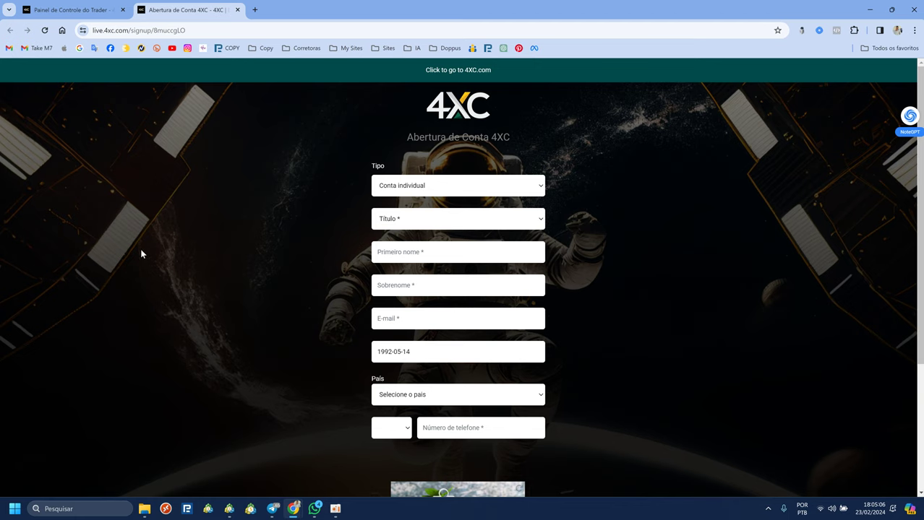
Start creating a new demo account from the 4XC trader dashboard and select the Contratos Forward MT5 BRL account type.
{"action": "left_click", "coordinate": [81, 9]}
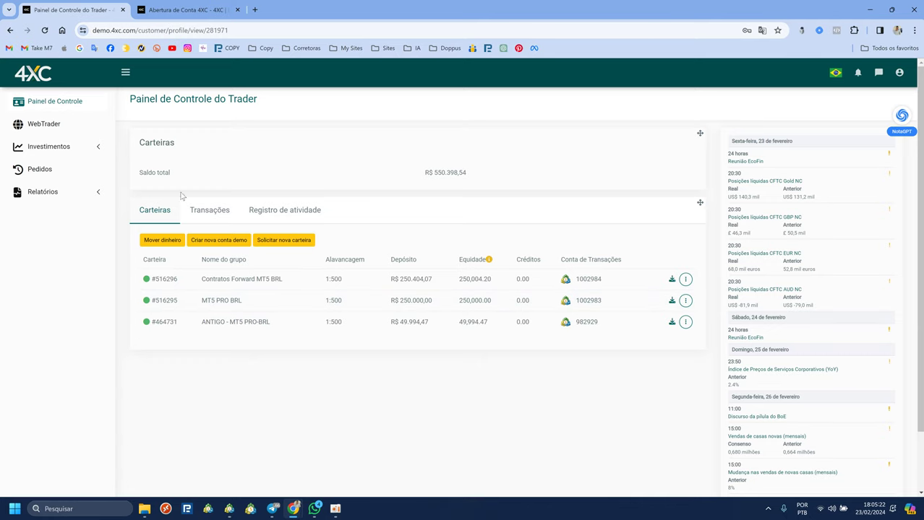
{"action": "left_click", "coordinate": [220, 241]}
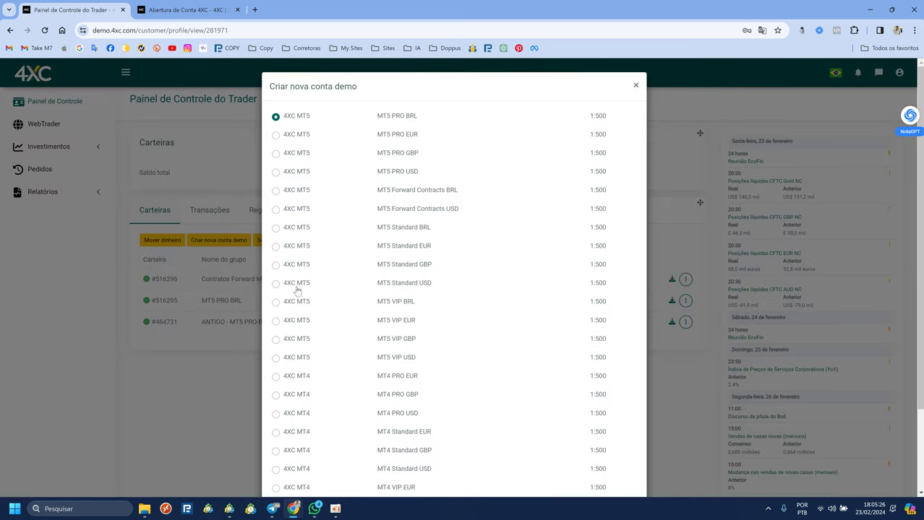
{"action": "left_click", "coordinate": [308, 194]}
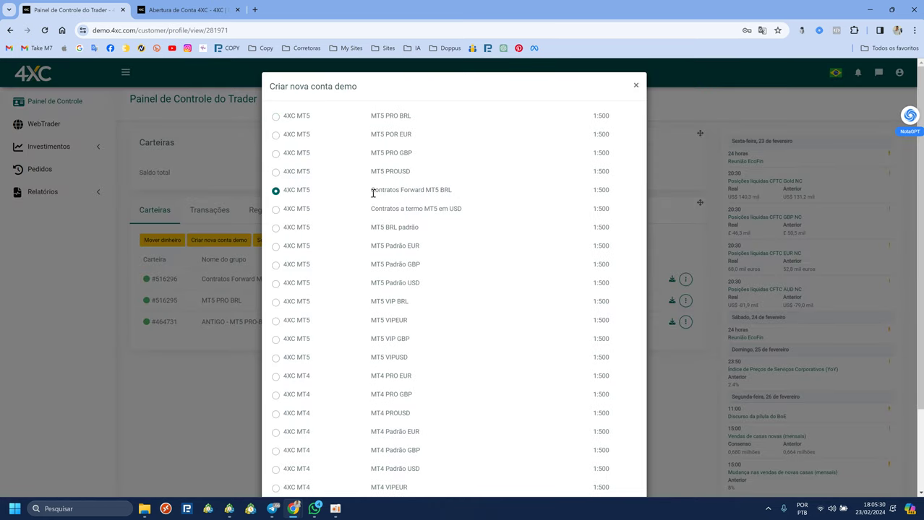
{"action": "mouse_move", "coordinate": [372, 193]}
{"action": "left_mouse_down"}
{"action": "mouse_move", "coordinate": [458, 196]}
{"action": "mouse_move", "coordinate": [390, 173]}
{"action": "mouse_move", "coordinate": [366, 191]}
{"action": "left_mouse_up"}
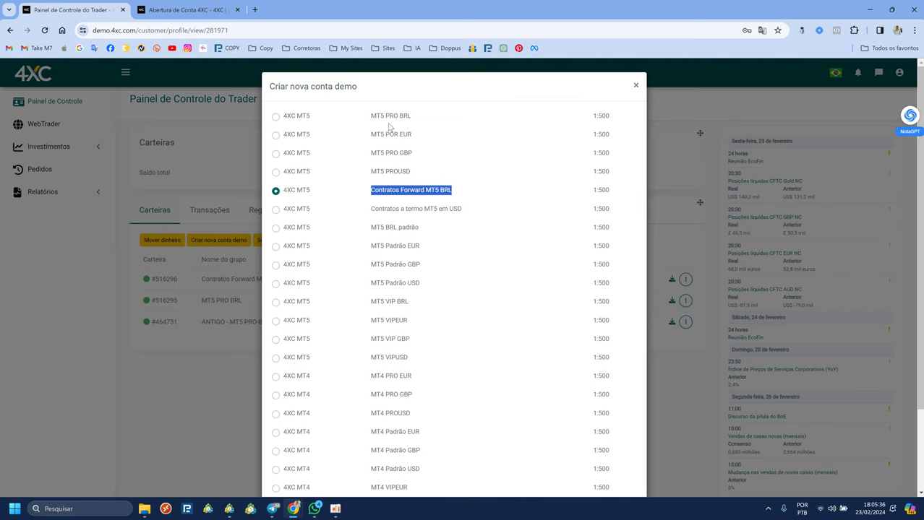
{"action": "left_click_drag", "start_coordinate": [370, 116], "coordinate": [417, 120]}
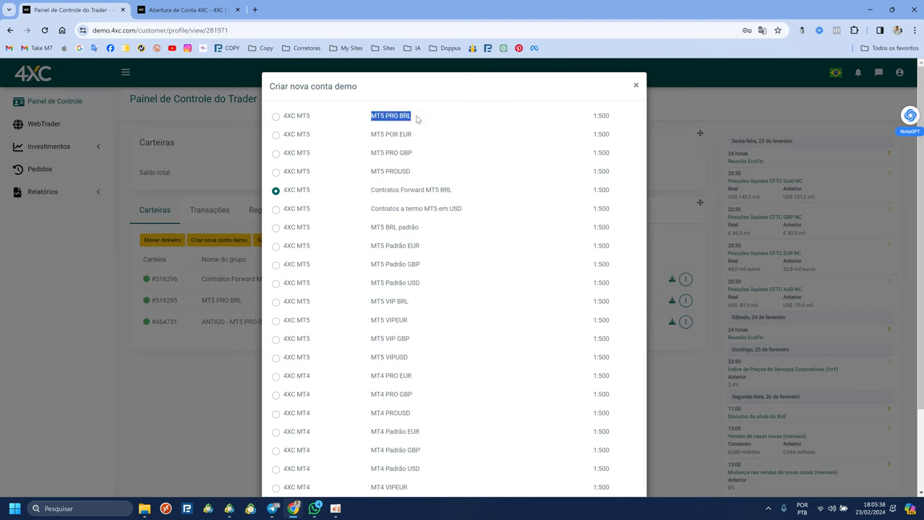
{"action": "left_click", "coordinate": [365, 214]}
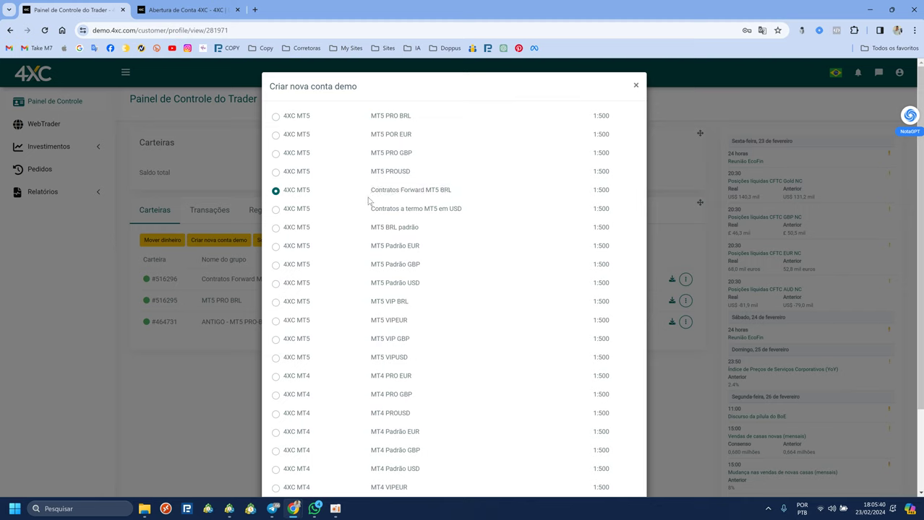
{"action": "left_click_drag", "start_coordinate": [371, 190], "coordinate": [466, 195]}
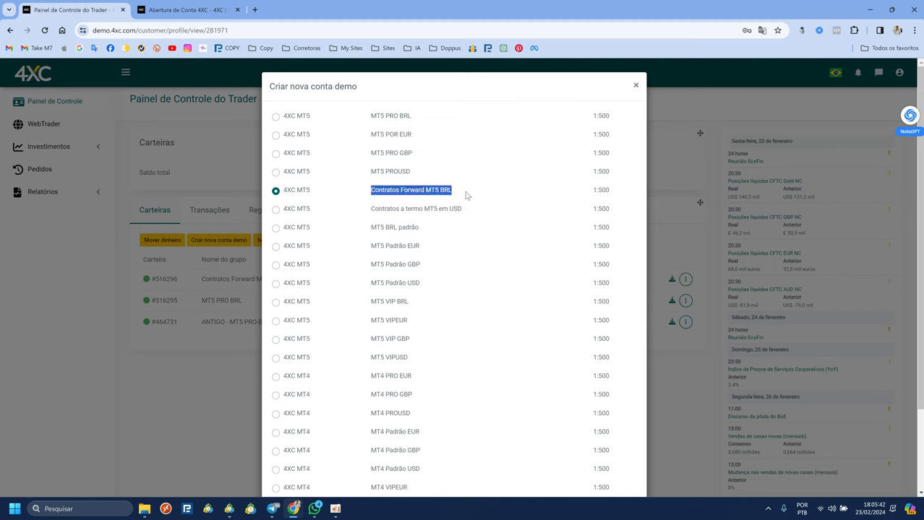
Highlight the word Forward in the Contratos Forward MT5 BRL row and that row's 1:500 leverage.
{"action": "left_click", "coordinate": [422, 191]}
{"action": "double_click", "coordinate": [422, 191]}
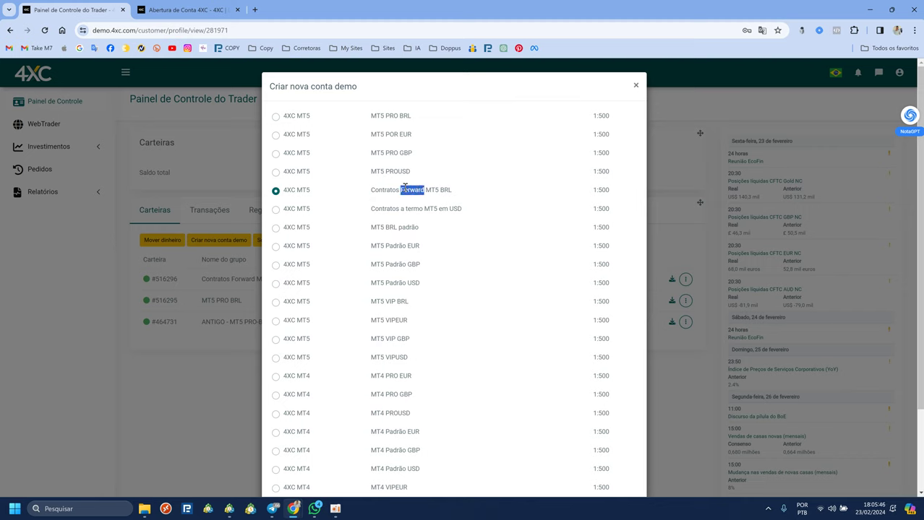
{"action": "left_click", "coordinate": [423, 192]}
{"action": "left_click_drag", "start_coordinate": [594, 189], "coordinate": [619, 190]}
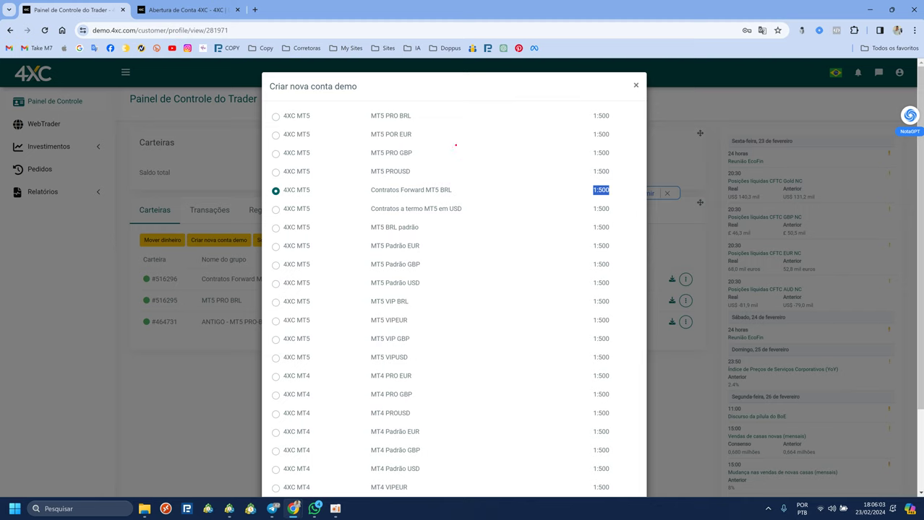
Annotate the demo account list in red with an underlined 1 and a boxed 0.01.
{"action": "left_click_drag", "start_coordinate": [474, 136], "coordinate": [483, 150]}
{"action": "left_click_drag", "start_coordinate": [468, 153], "coordinate": [504, 153]}
{"action": "mouse_move", "coordinate": [477, 232]}
{"action": "left_mouse_down"}
{"action": "mouse_move", "coordinate": [499, 237]}
{"action": "mouse_move", "coordinate": [510, 217]}
{"action": "mouse_move", "coordinate": [551, 252]}
{"action": "left_mouse_up"}
{"action": "mouse_move", "coordinate": [468, 277]}
{"action": "left_mouse_down"}
{"action": "mouse_move", "coordinate": [528, 280]}
{"action": "mouse_move", "coordinate": [512, 198]}
{"action": "mouse_move", "coordinate": [470, 279]}
{"action": "left_mouse_up"}
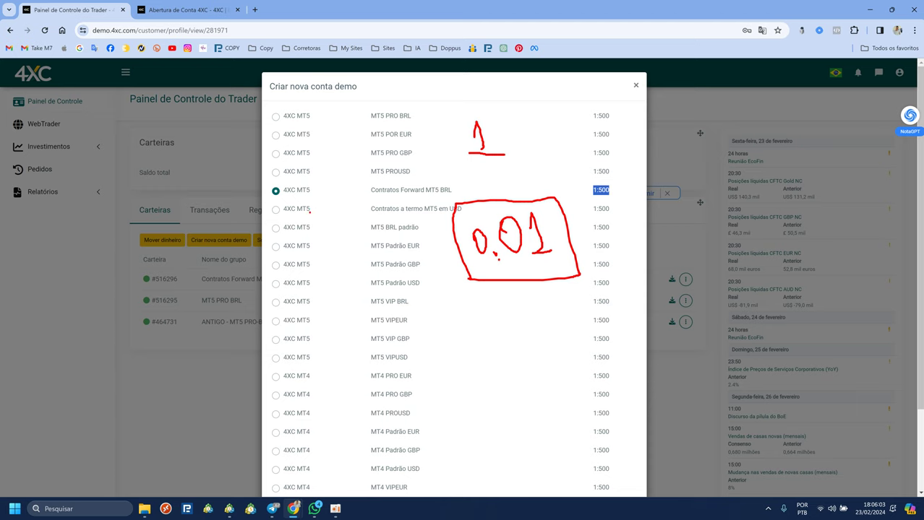
Frame the Contratos Forward MT5 BRL row with a red rectangle and clear all screen annotations.
{"action": "mouse_move", "coordinate": [277, 201]}
{"action": "left_mouse_down"}
{"action": "mouse_move", "coordinate": [599, 215]}
{"action": "mouse_move", "coordinate": [599, 195]}
{"action": "mouse_move", "coordinate": [629, 182]}
{"action": "mouse_move", "coordinate": [620, 181]}
{"action": "left_mouse_up"}
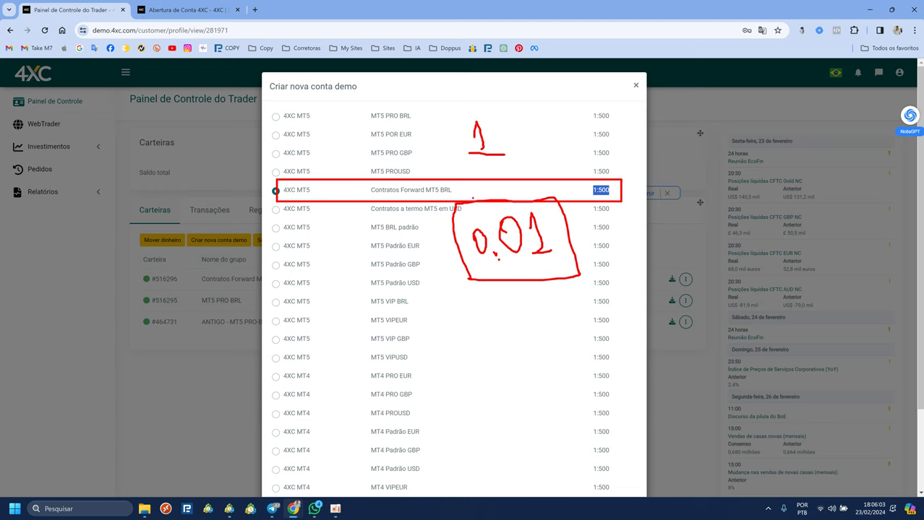
{"action": "left_click_drag", "start_coordinate": [435, 372], "coordinate": [468, 327]}
{"action": "mouse_move", "coordinate": [454, 329]}
{"action": "left_mouse_down"}
{"action": "mouse_move", "coordinate": [477, 318]}
{"action": "mouse_move", "coordinate": [485, 329]}
{"action": "left_mouse_up"}
{"action": "key", "text": "Escape"}
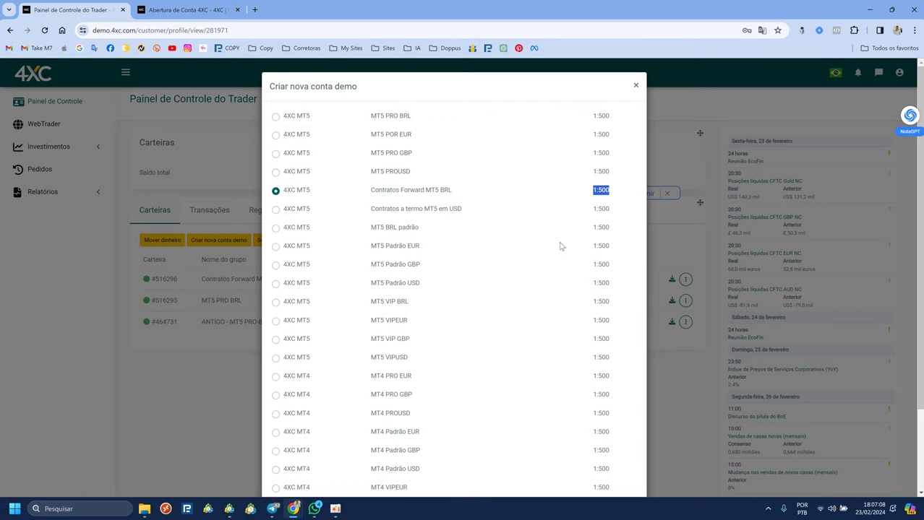
{"action": "left_click", "coordinate": [557, 192]}
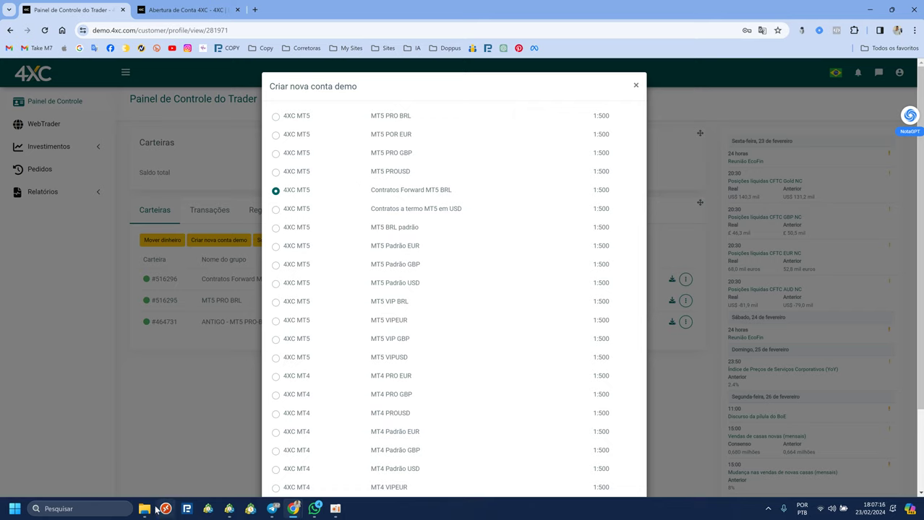
Switch to File Explorer and open the FINVIZ TESTES folder on the Desktop in a maximized window.
{"action": "mouse_move", "coordinate": [150, 512]}
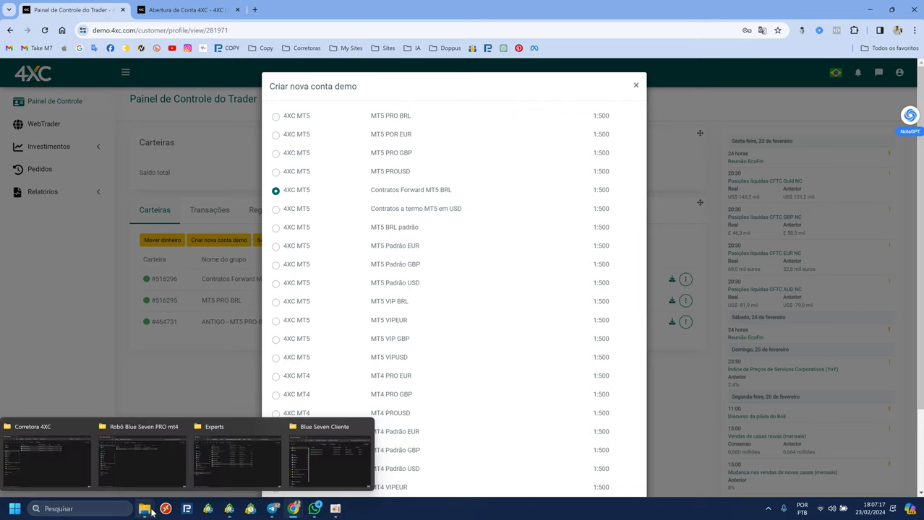
{"action": "left_click", "coordinate": [158, 452]}
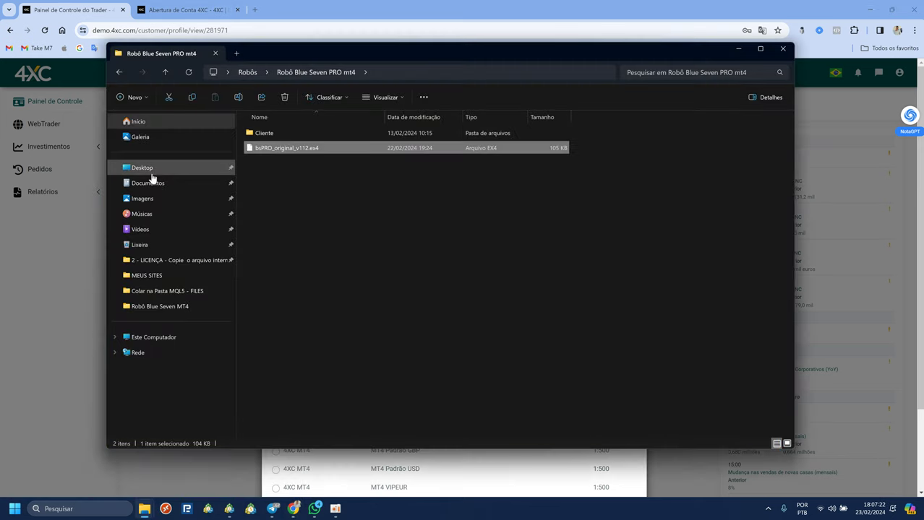
{"action": "left_click", "coordinate": [155, 168]}
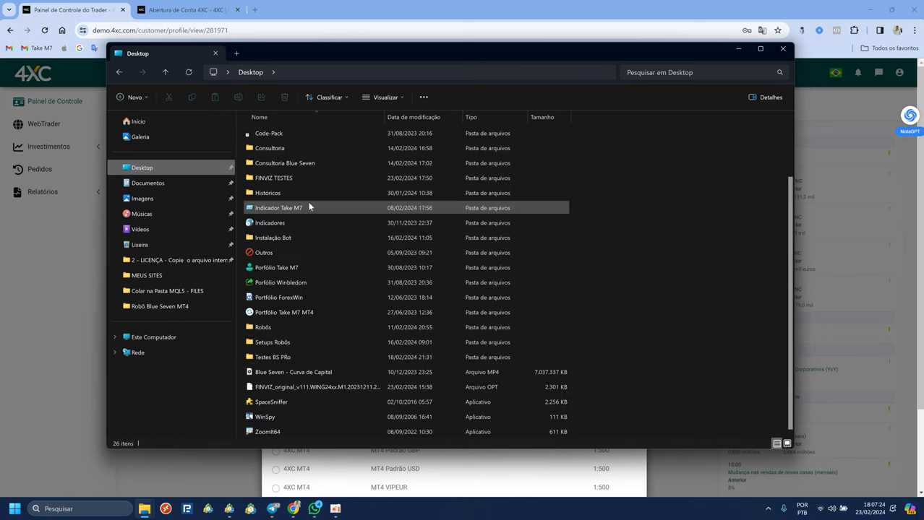
{"action": "double_click", "coordinate": [274, 253]}
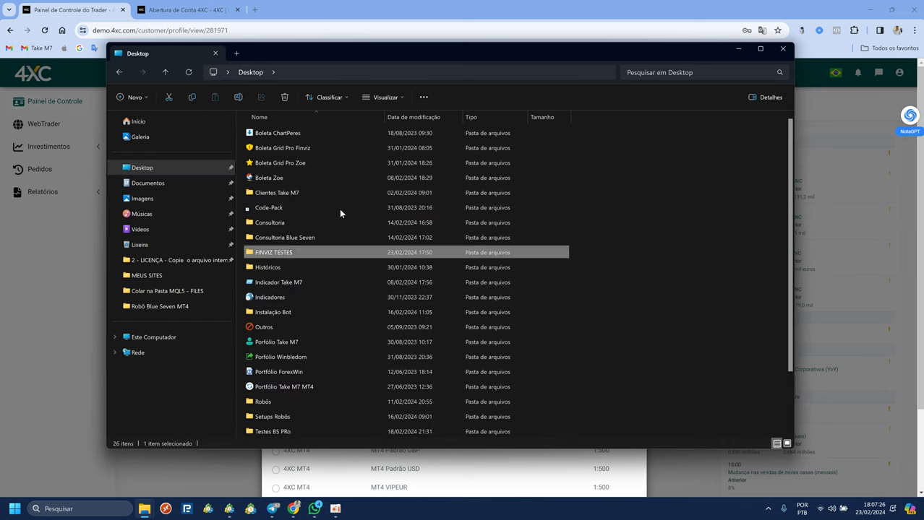
{"action": "double_click", "coordinate": [393, 55]}
{"action": "left_click_drag", "start_coordinate": [169, 259], "coordinate": [182, 80]}
{"action": "left_click", "coordinate": [206, 247]}
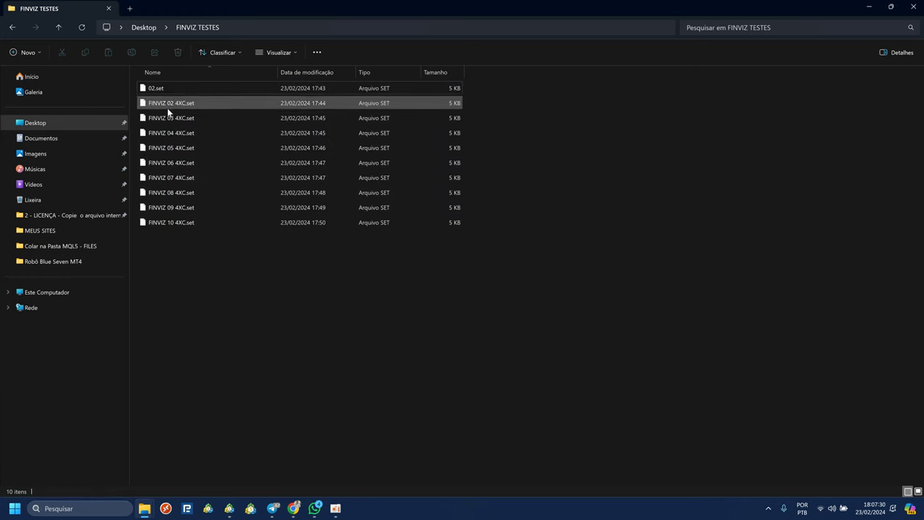
Rename 02.set as FINVIZ 11 4XC.set, reusing the copied name of FINVIZ 10 4XC.set.
{"action": "left_click", "coordinate": [171, 225]}
{"action": "right_click", "coordinate": [209, 227]}
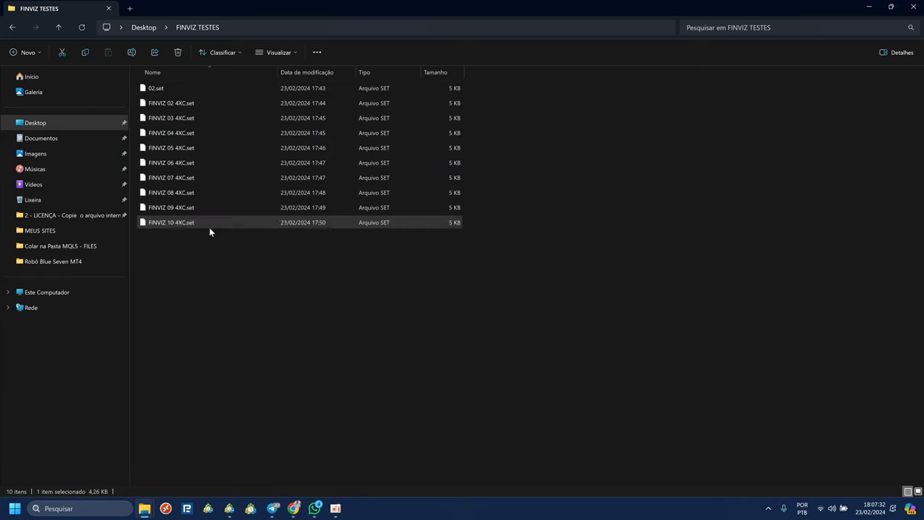
{"action": "left_click", "coordinate": [219, 234]}
{"action": "key", "text": "ctrl+c"}
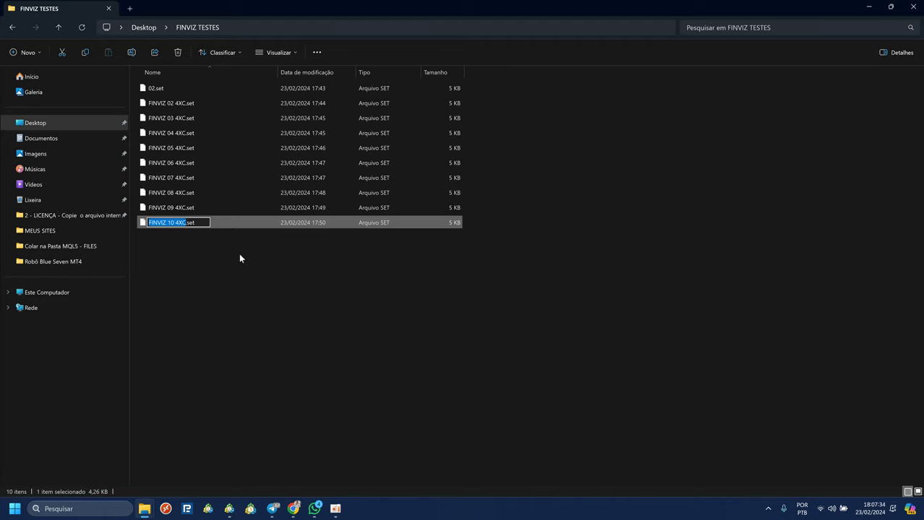
{"action": "left_click", "coordinate": [162, 88]}
{"action": "right_click", "coordinate": [162, 89]}
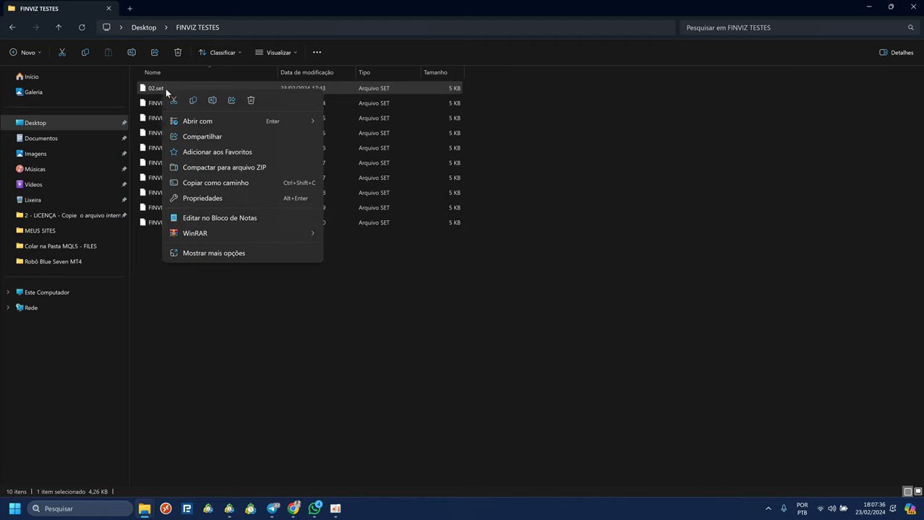
{"action": "left_click", "coordinate": [212, 100]}
{"action": "key", "text": "ctrl+v"}
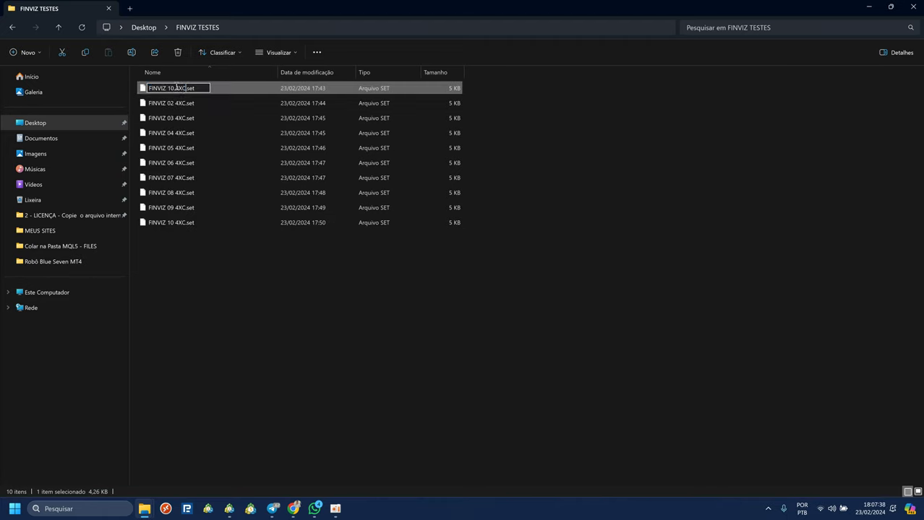
{"action": "key", "text": "BackSpace"}
{"action": "type", "text": "1"}
{"action": "key", "text": "Return"}
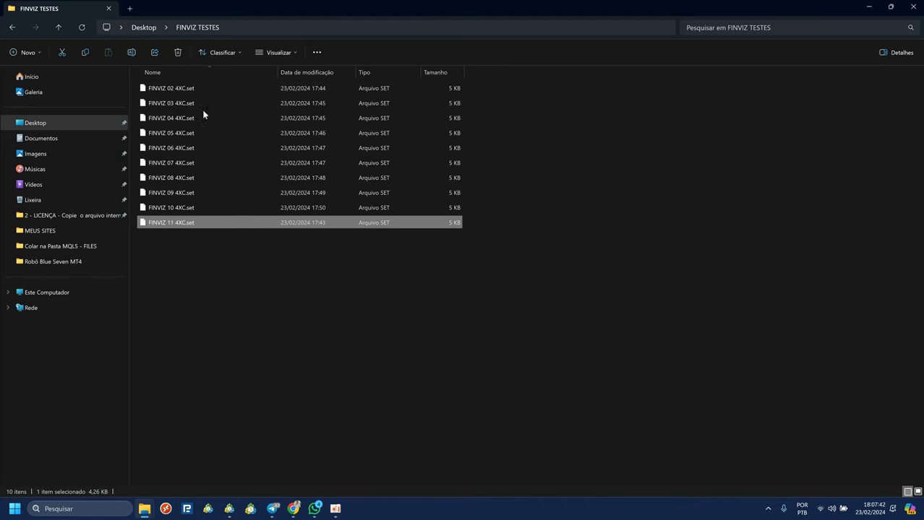
{"action": "left_click", "coordinate": [238, 289]}
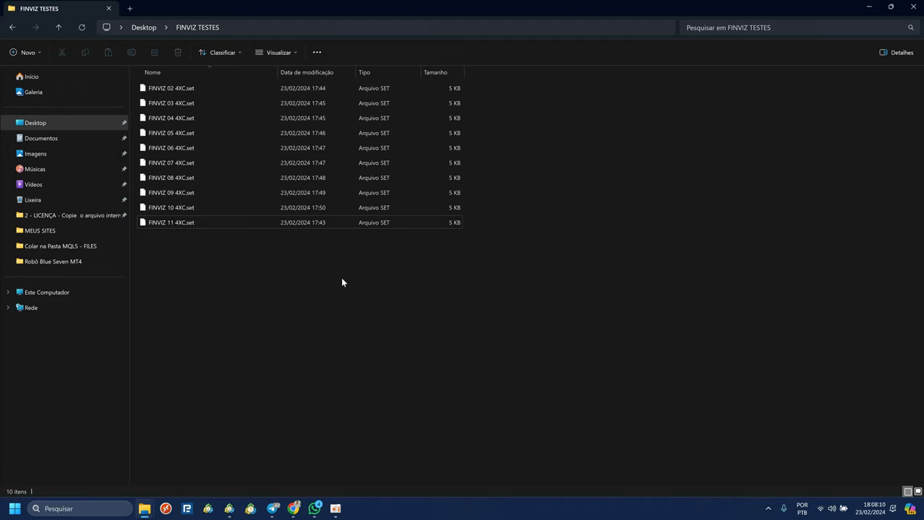
{"action": "left_click", "coordinate": [176, 163]}
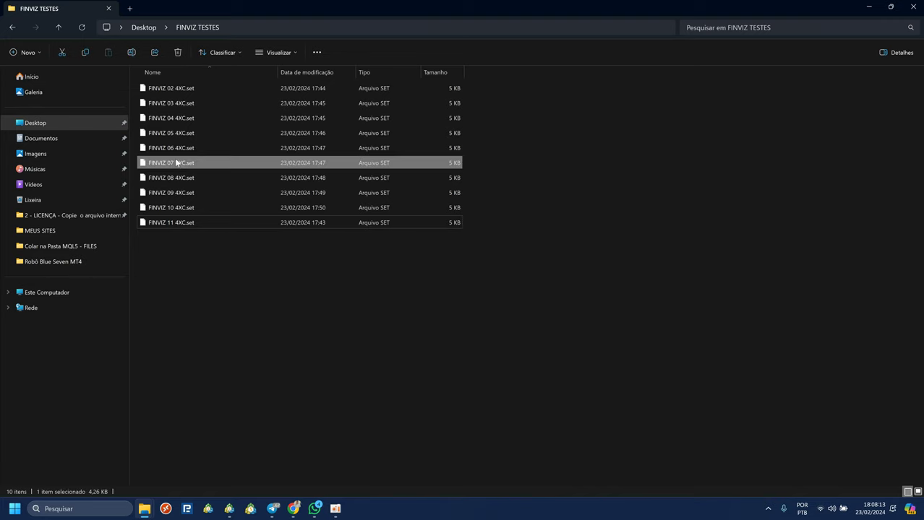
{"action": "left_click", "coordinate": [178, 102]}
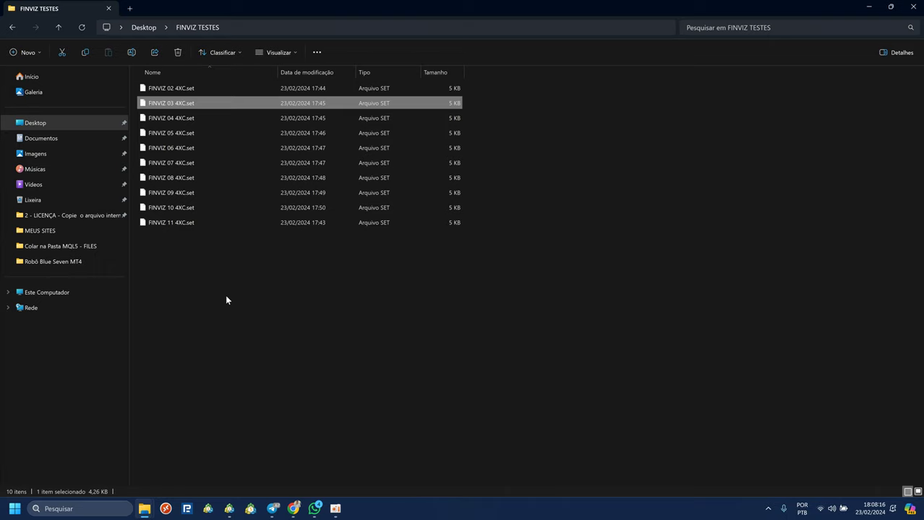
{"action": "left_click", "coordinate": [394, 334]}
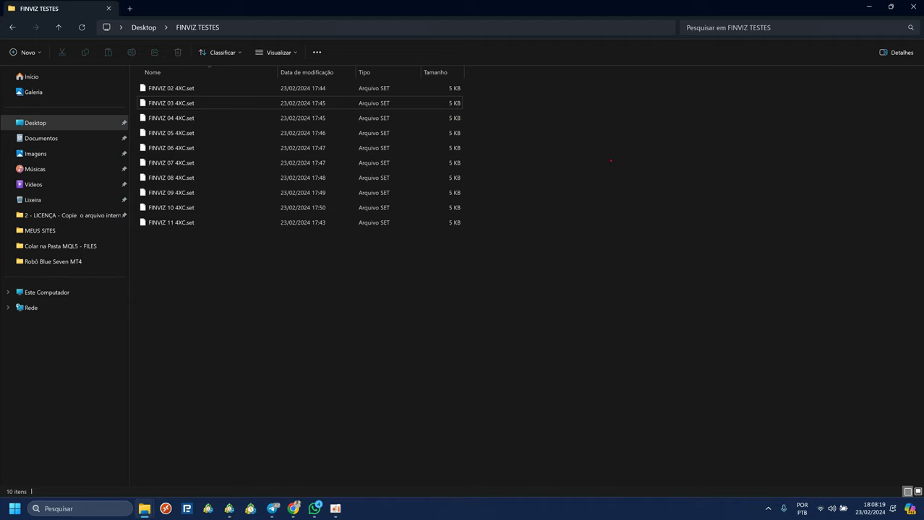
Write XP as a red screen annotation in the empty area beside the list of set files.
{"action": "mouse_move", "coordinate": [639, 130]}
{"action": "left_mouse_down"}
{"action": "mouse_move", "coordinate": [615, 174]}
{"action": "mouse_move", "coordinate": [641, 162]}
{"action": "left_mouse_up"}
{"action": "left_click_drag", "start_coordinate": [654, 139], "coordinate": [654, 171]}
{"action": "left_click_drag", "start_coordinate": [645, 142], "coordinate": [669, 133]}
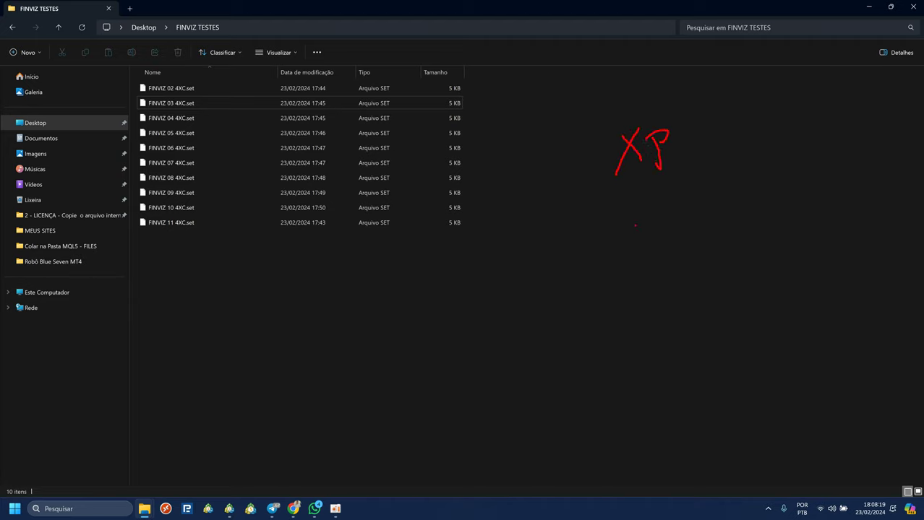